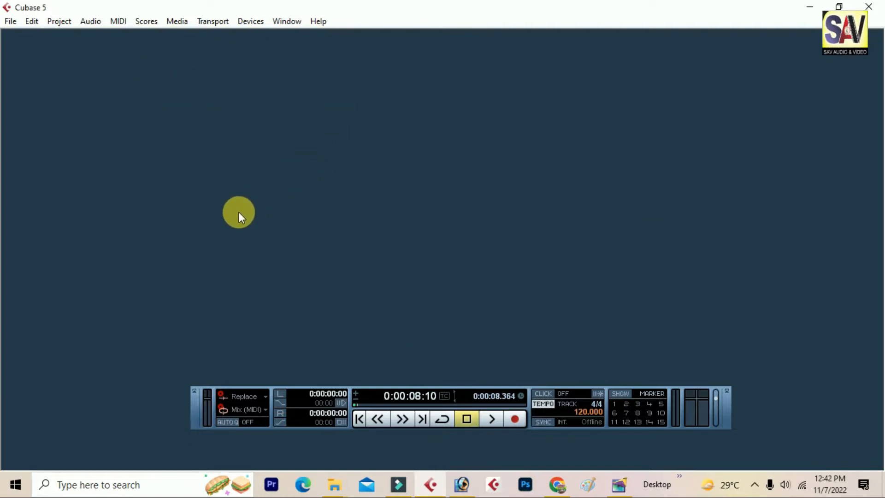
- Start a new project from the Empty template
left_click(10, 22)
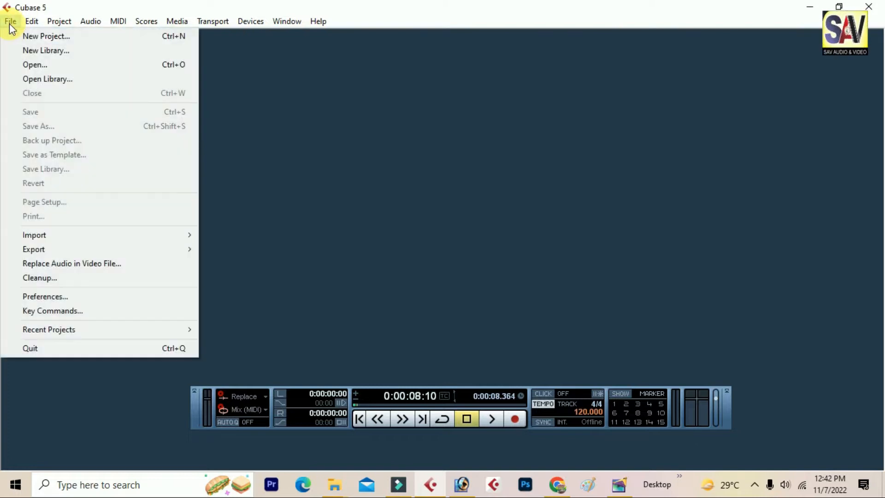
left_click(35, 38)
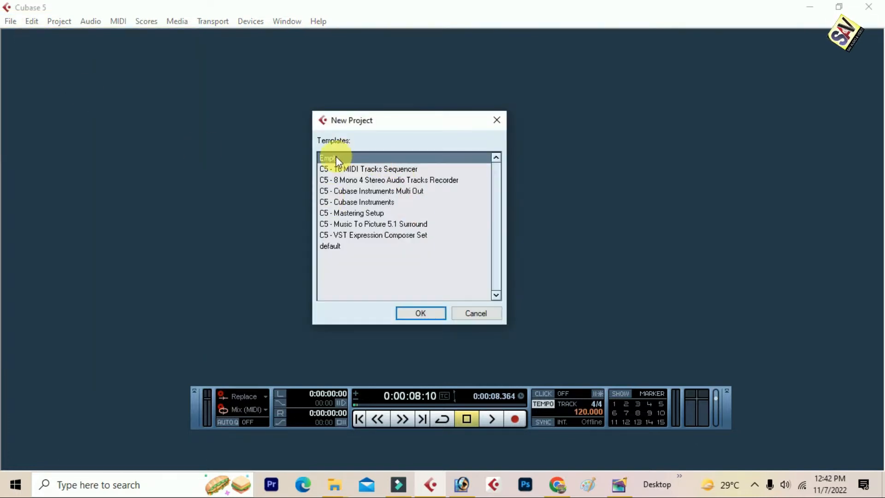
left_click(415, 313)
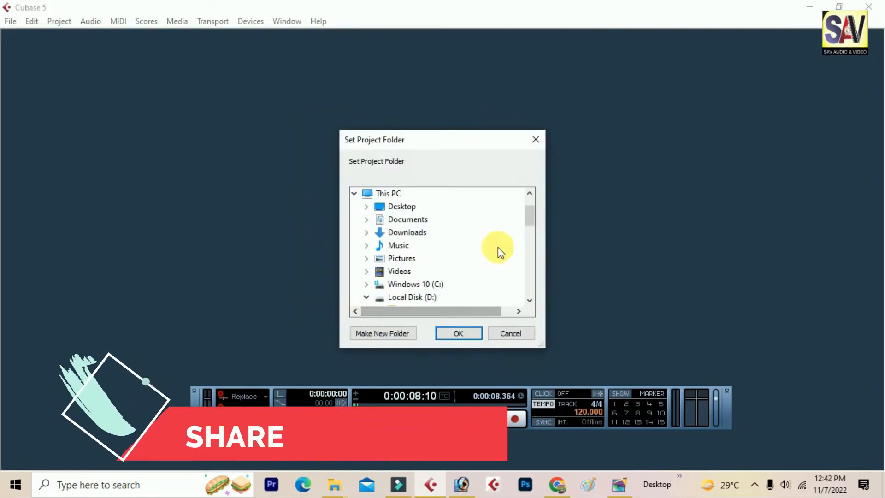
- Choose the existing person-named folder on Local Disk (D:) as the project folder and maximize the new project window
left_click_drag(456, 151, 430, 111)
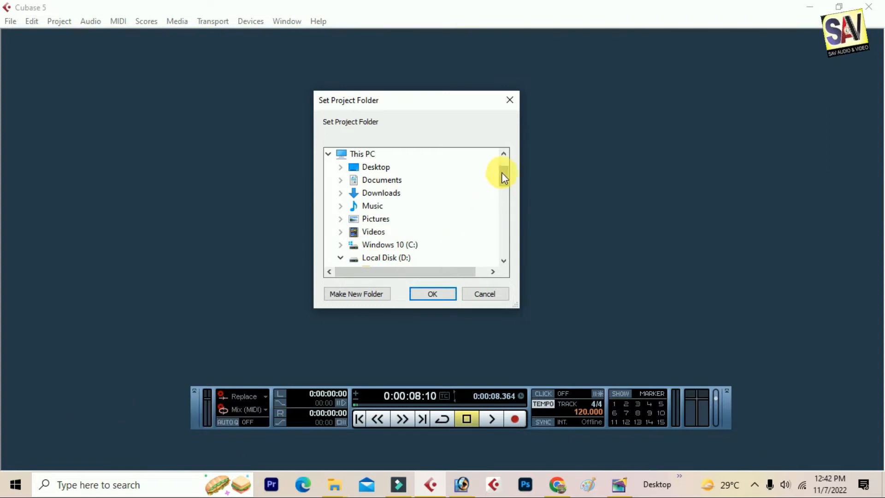
left_click_drag(503, 174, 504, 189)
scroll(447, 232, "down", 2)
scroll(419, 248, "down", 2)
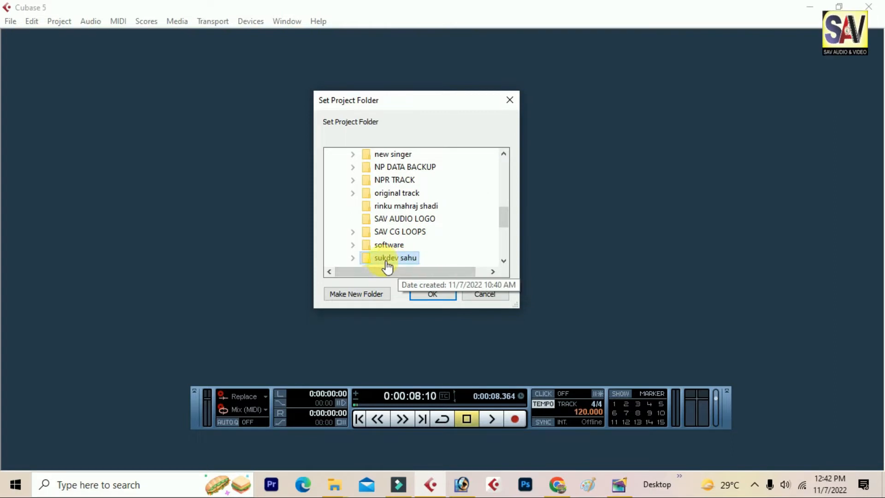
scroll(394, 265, "down", 1)
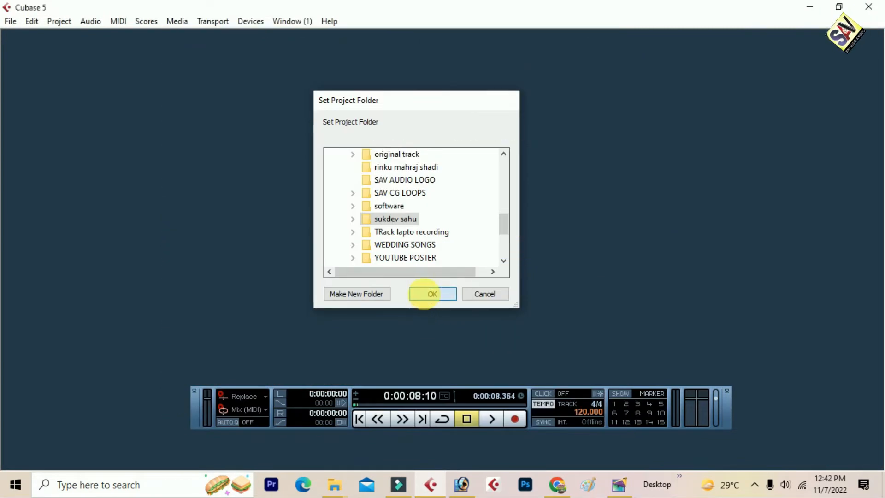
left_click(425, 295)
double_click(385, 44)
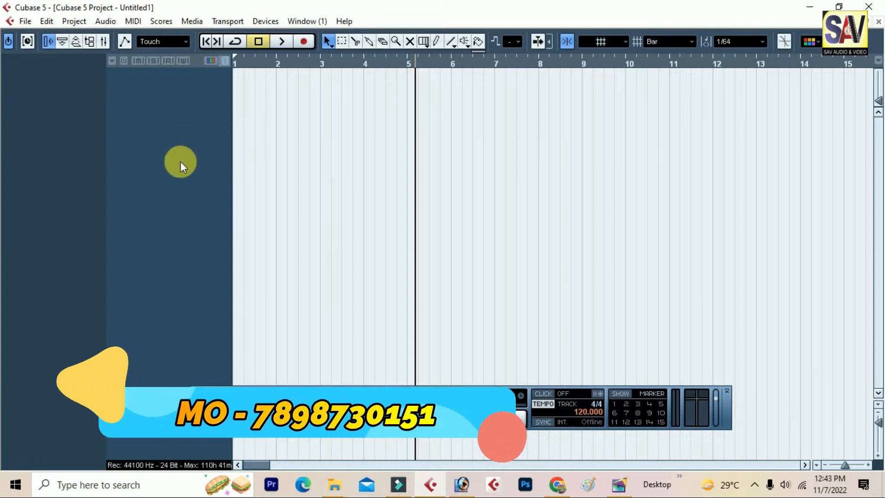
right_click(172, 115)
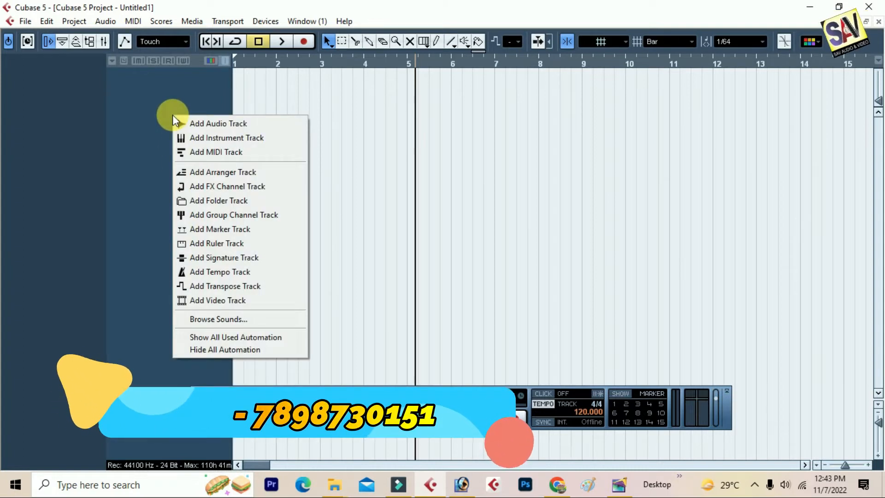
left_click(217, 123)
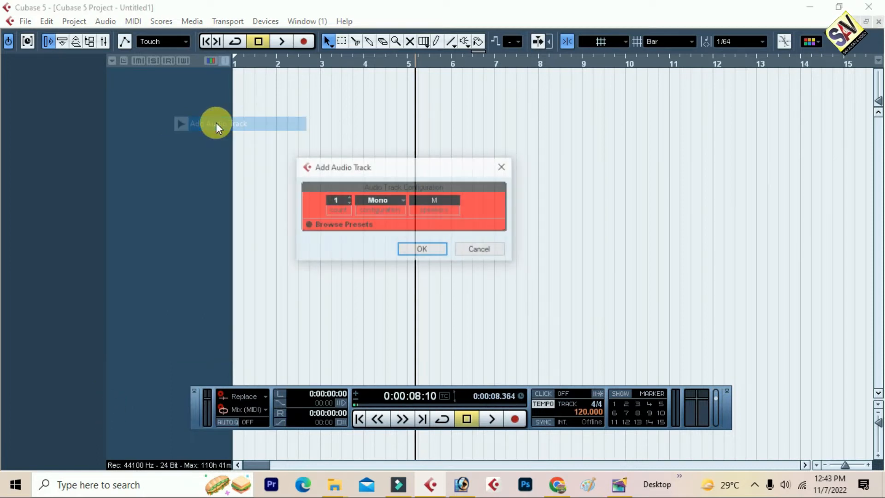
left_click(394, 201)
left_click(388, 217)
left_click(388, 200)
left_click(391, 228)
left_click(385, 197)
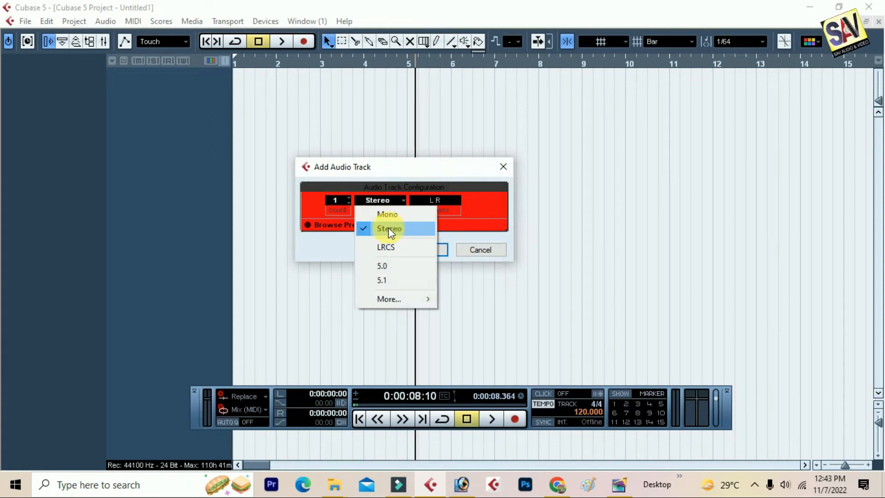
left_click(388, 215)
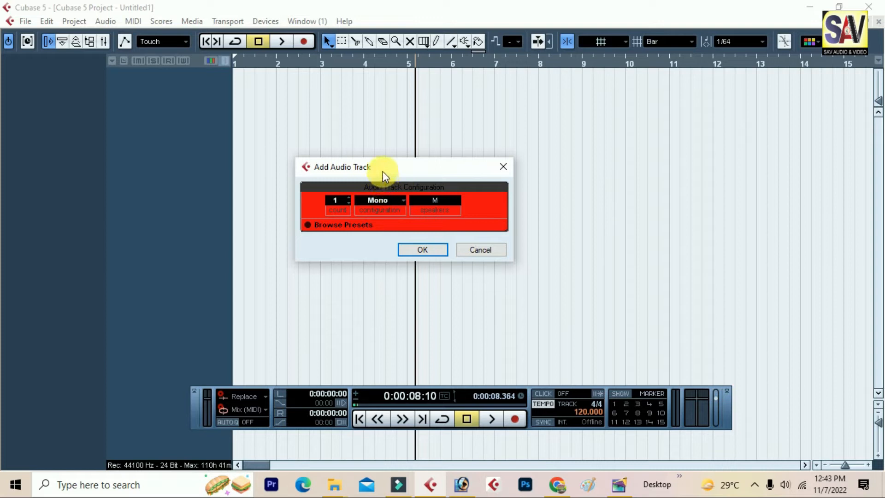
left_click_drag(383, 171, 389, 155)
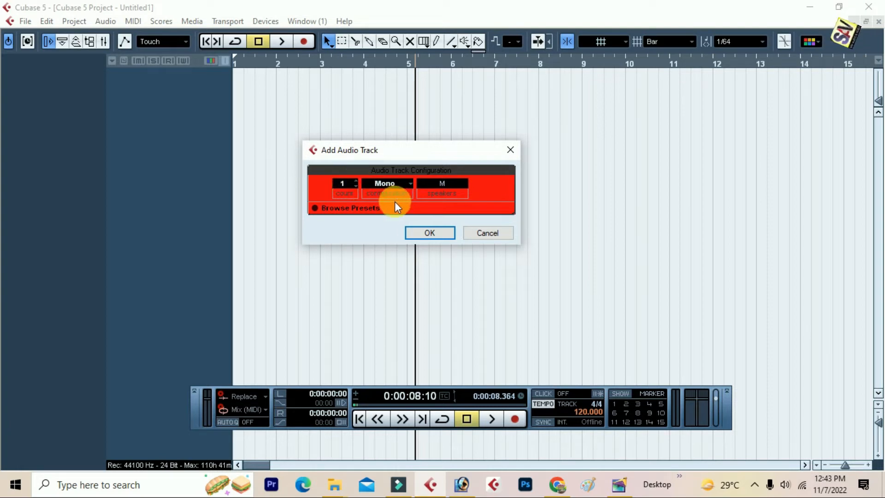
left_click(488, 232)
- Add 100 mono audio tracks to the project and check the track list from the first to the last track
right_click(184, 130)
left_click(221, 138)
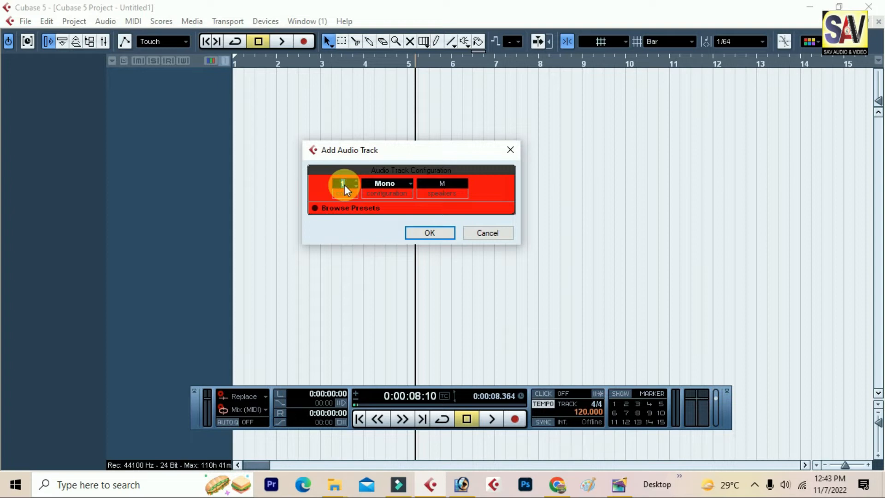
type("100")
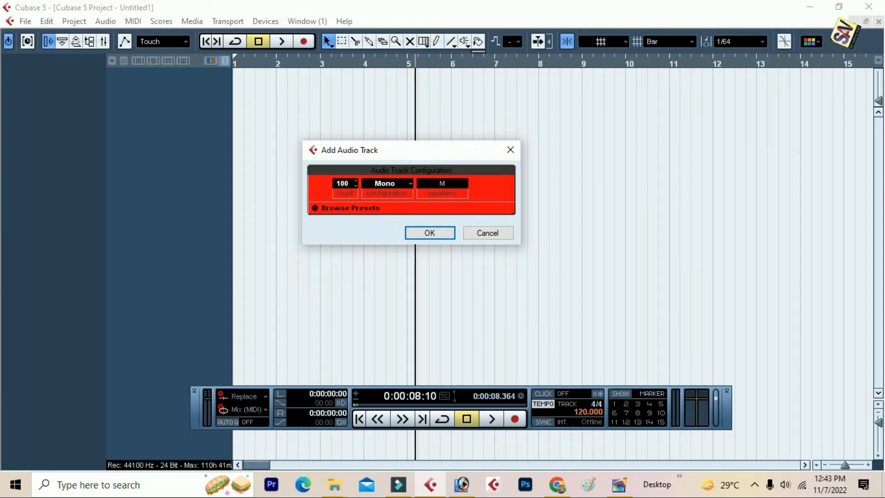
left_click(430, 232)
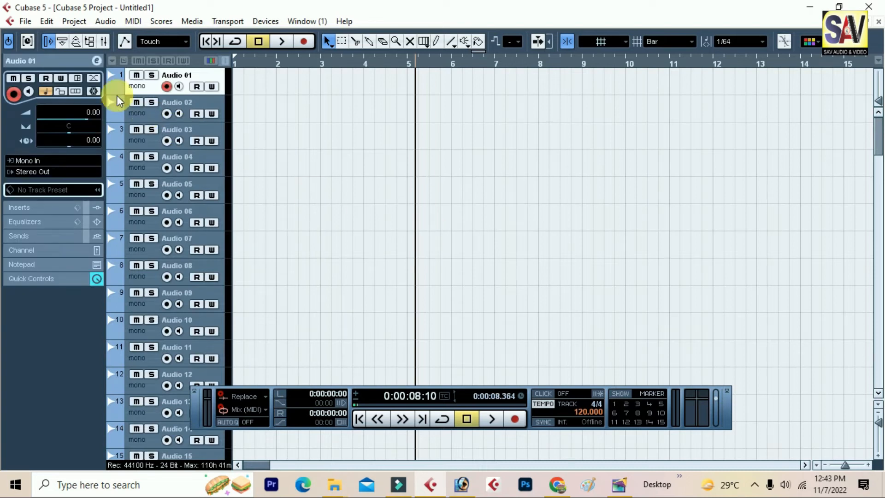
scroll(178, 276, "down", 20)
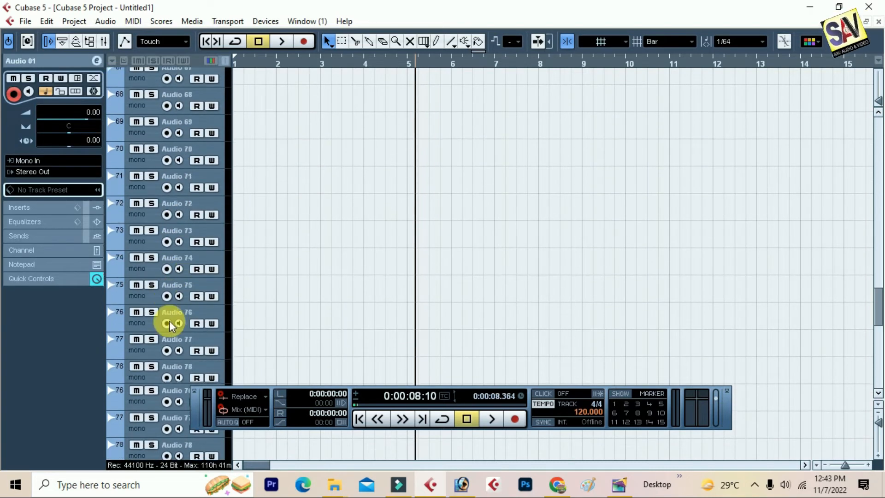
scroll(172, 325, "down", 7)
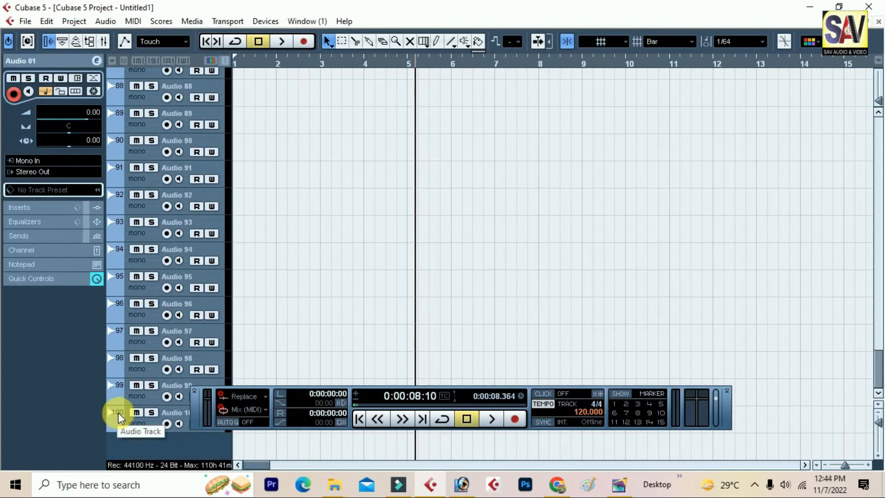
scroll(170, 233, "up", 20)
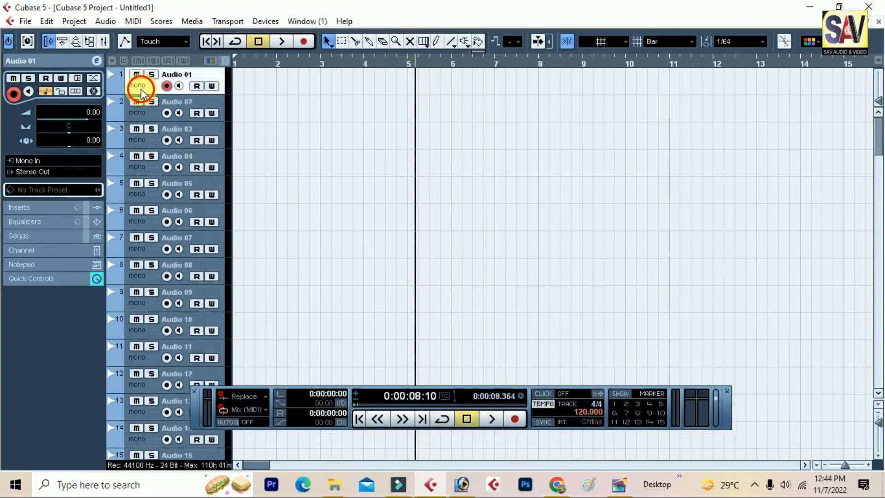
left_click(166, 85)
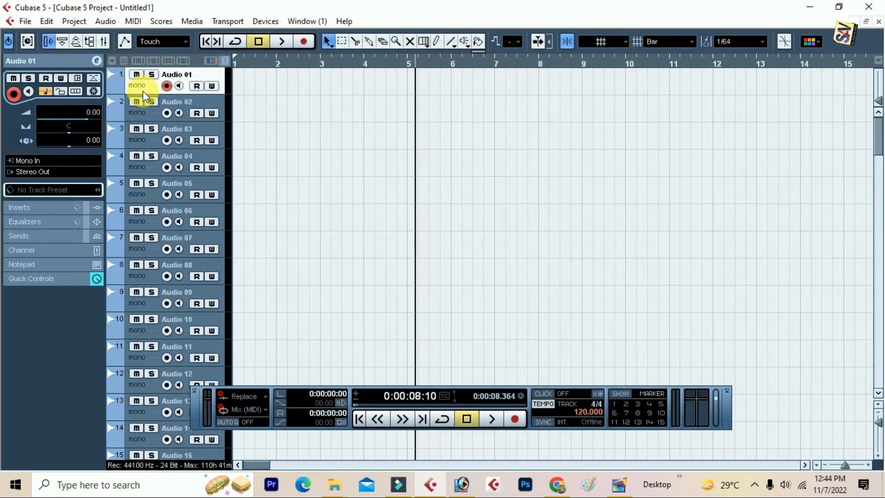
- Close the project without saving and create a new project from the Empty template in the proposed project folder
left_click(878, 21)
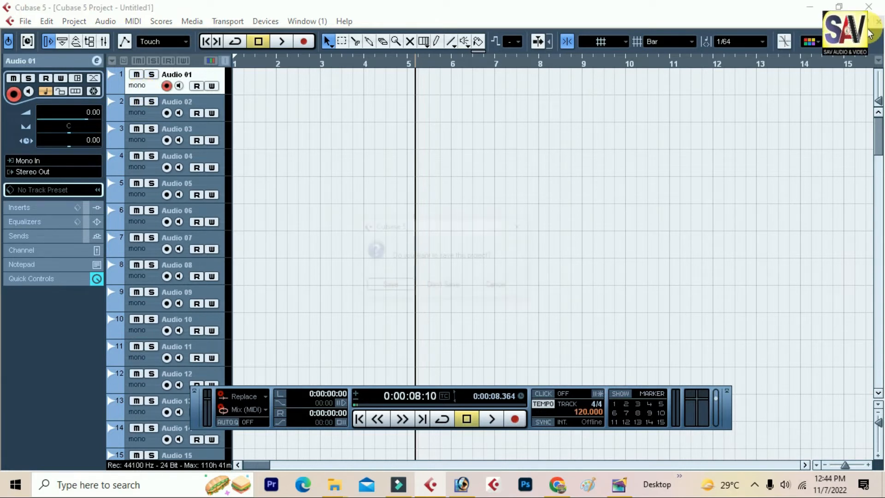
left_click(457, 286)
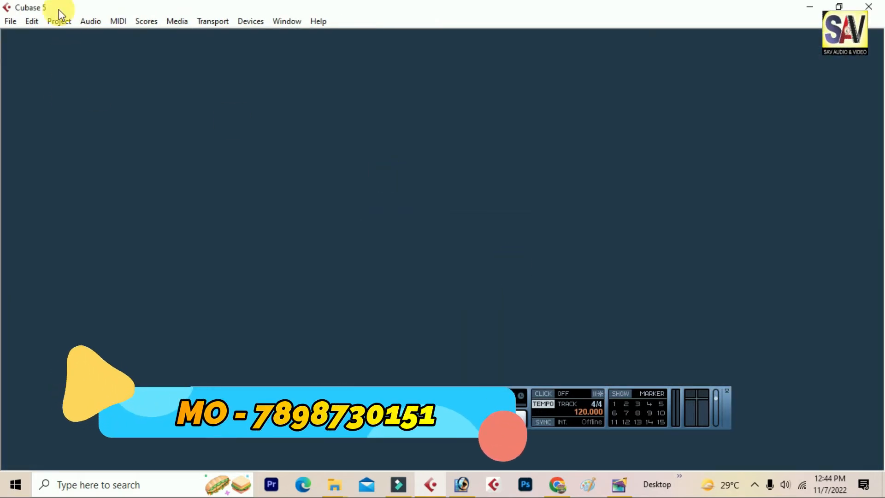
left_click(10, 21)
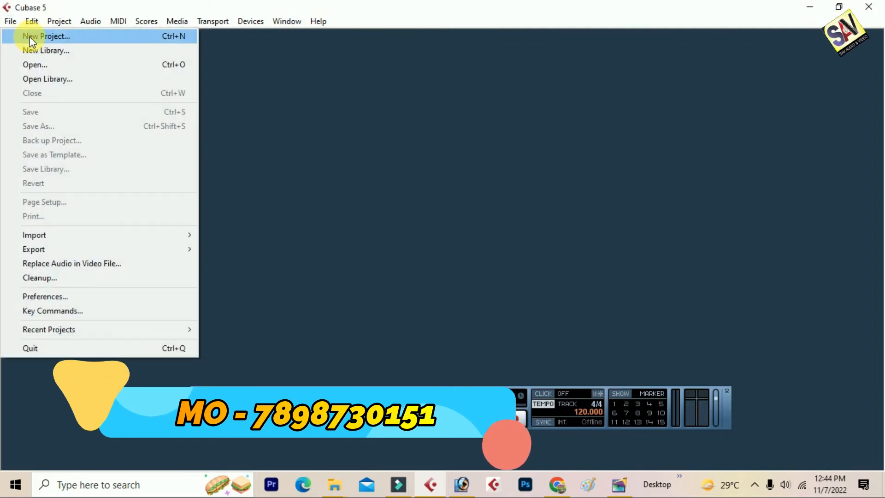
left_click(29, 34)
left_click(420, 313)
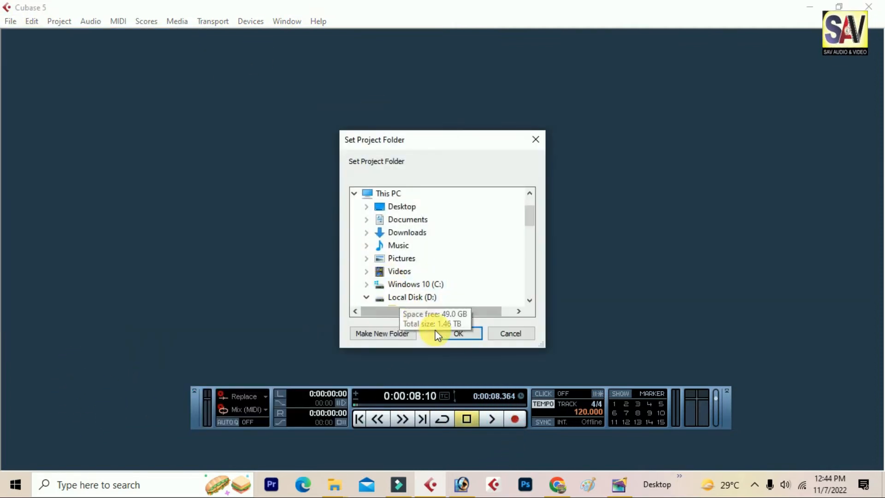
left_click(459, 335)
- Add 100 instrument tracks with No VST Instrument, maximize the project window and check the track list
right_click(196, 150)
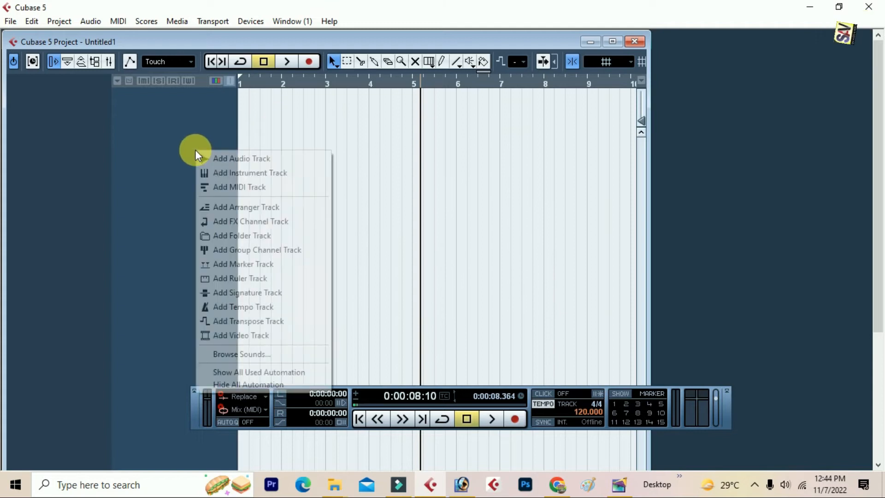
left_click(249, 173)
left_click(358, 187)
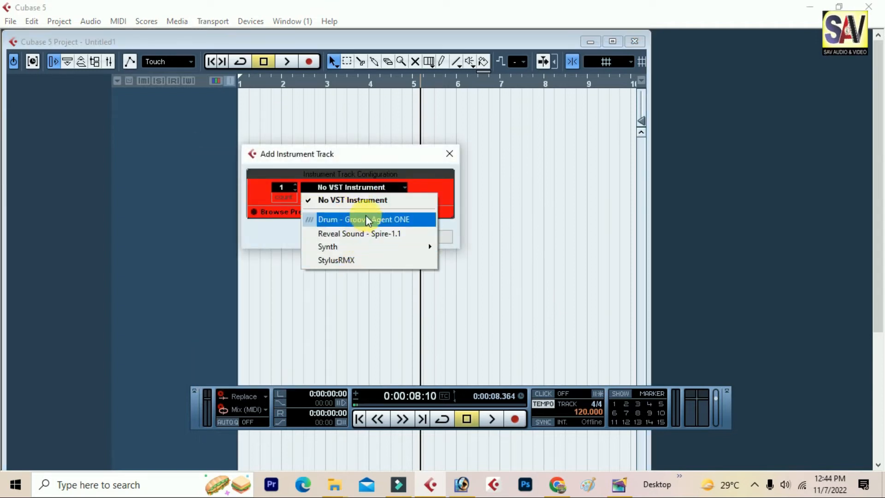
left_click(375, 153)
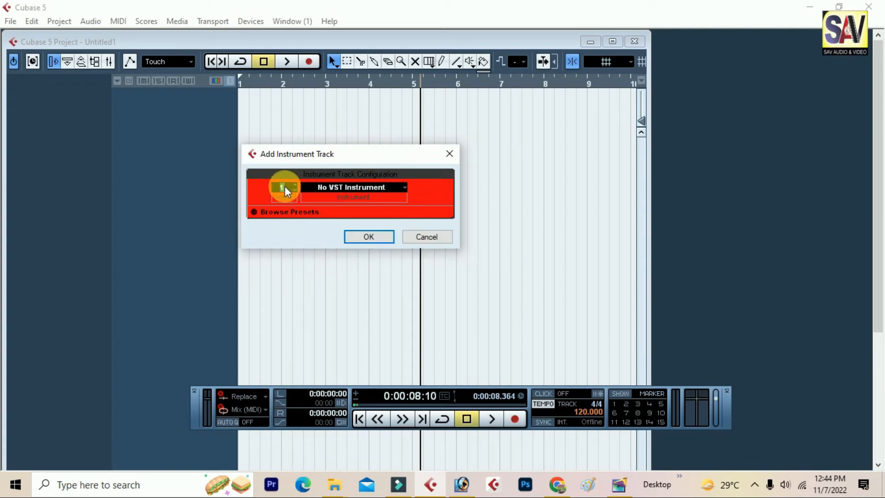
type("16")
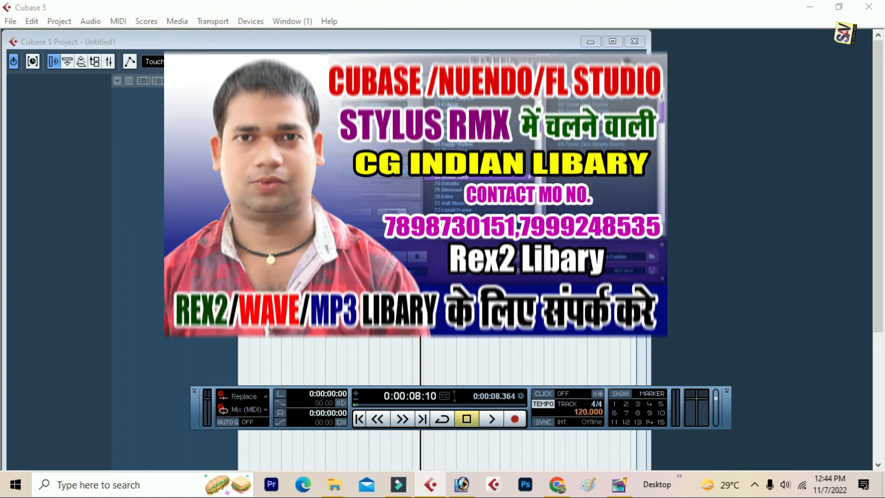
key("Return")
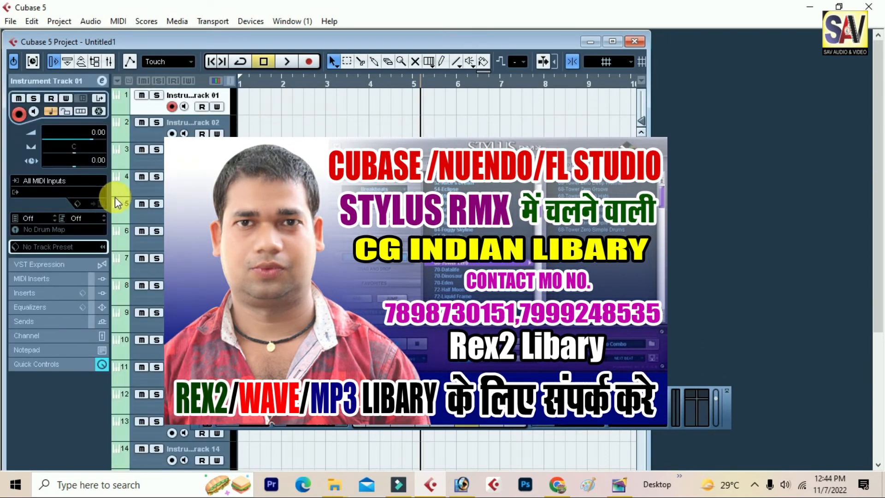
scroll(178, 226, "down", 20)
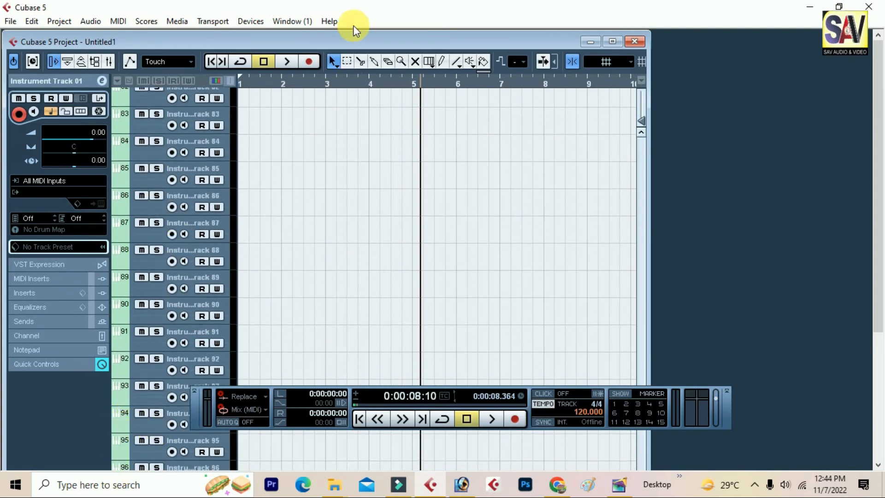
double_click(328, 42)
scroll(130, 341, "down", 3)
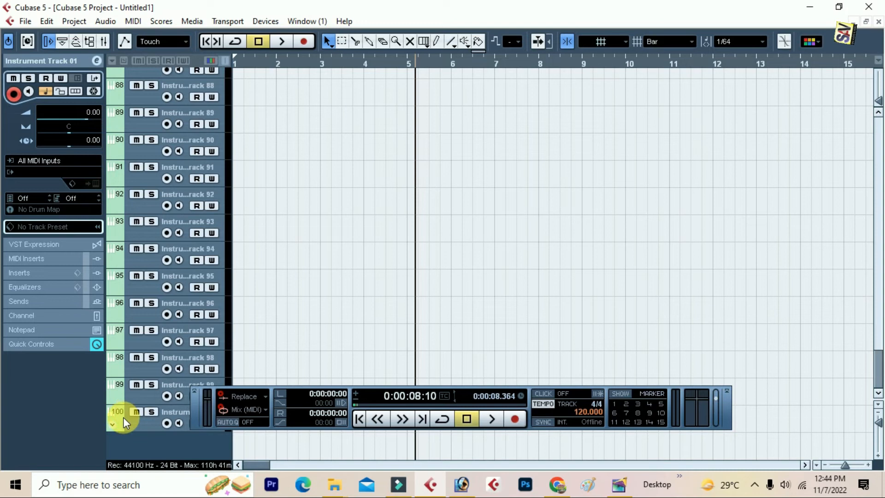
scroll(164, 293, "up", 3)
scroll(164, 292, "up", 20)
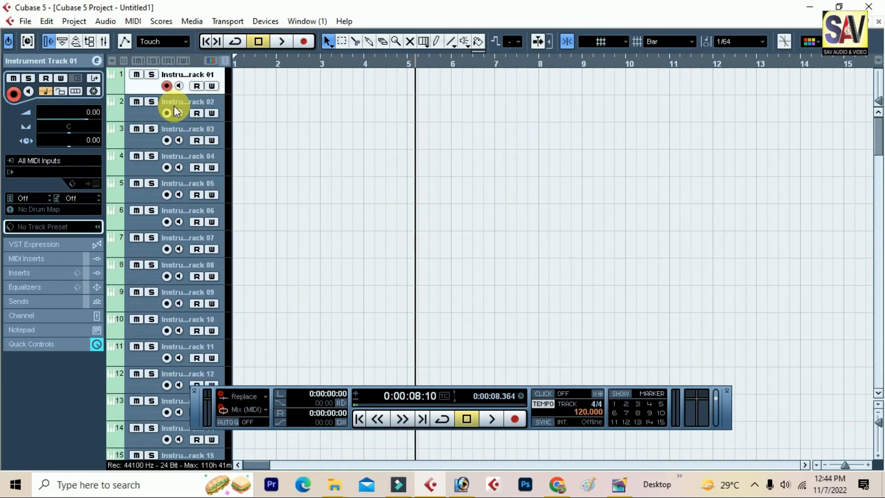
- Assign the Reveal Sound Spire-1.1 instrument to the first instrument track and move its plug-in window clear of the track list
left_click(62, 171)
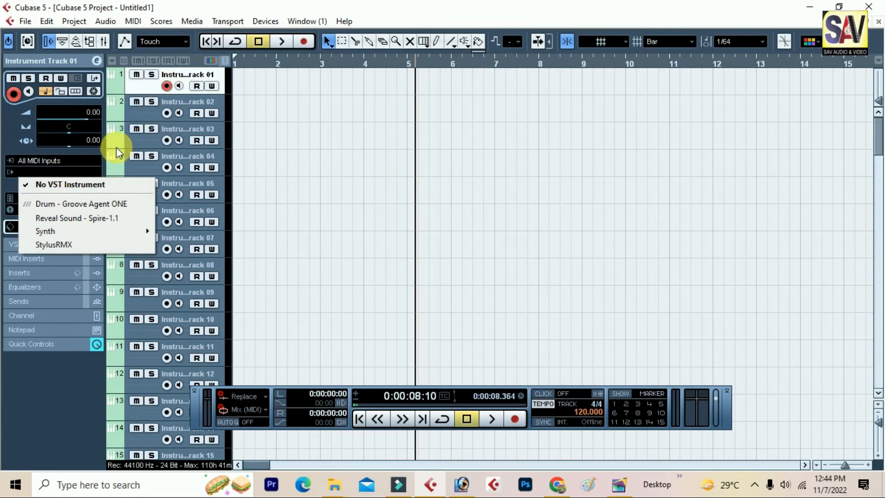
left_click(81, 172)
left_click(68, 170)
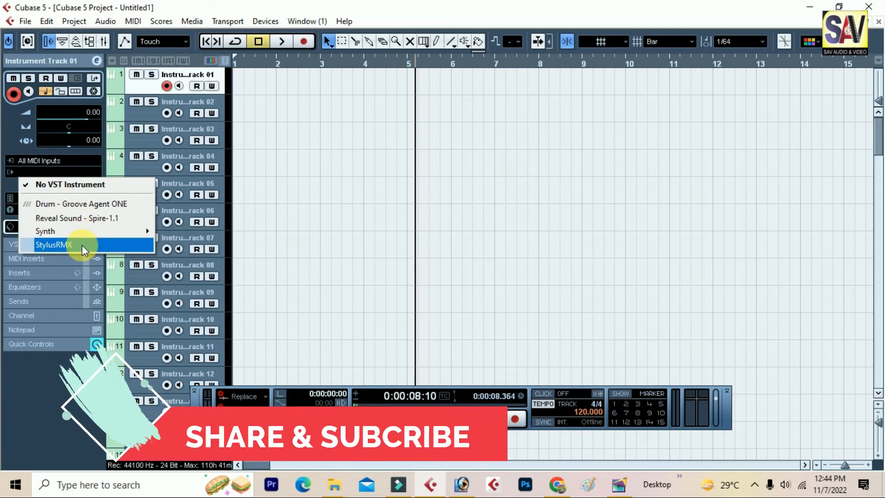
left_click(111, 223)
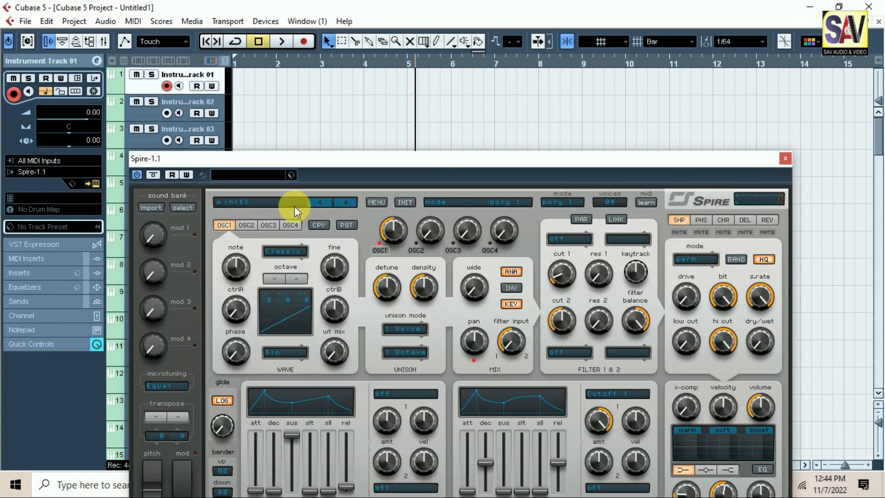
left_click_drag(313, 156, 477, 112)
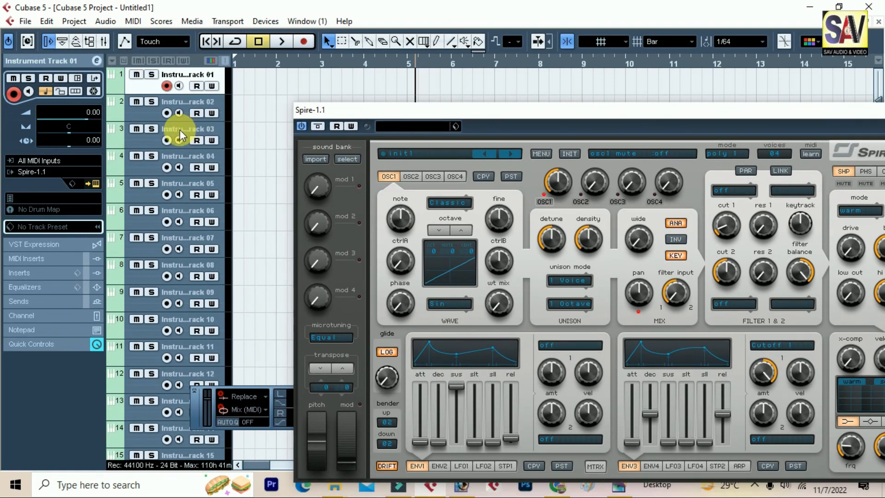
- Assign the Embracer synth to the second instrument track
left_click(145, 118)
left_click(55, 178)
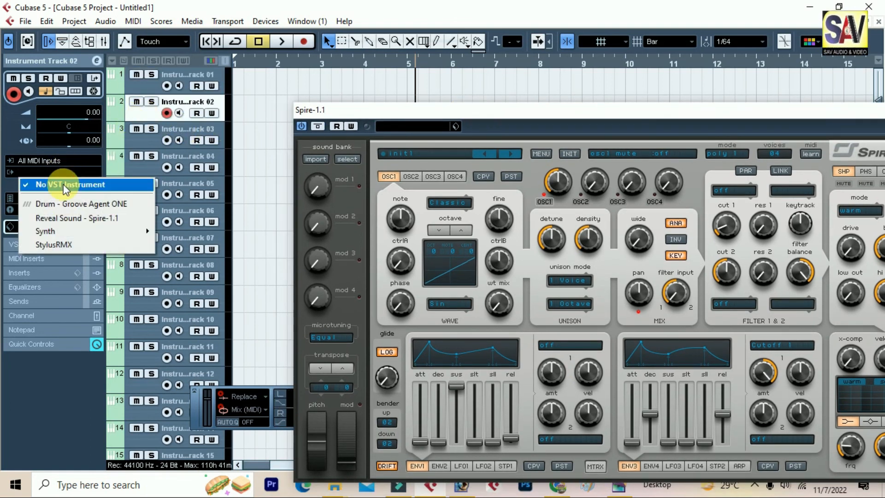
mouse_move(60, 229)
left_click(204, 234)
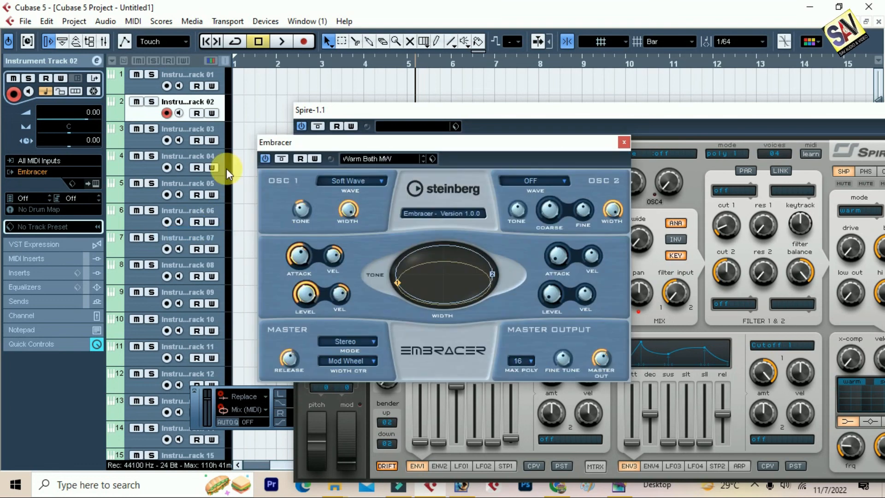